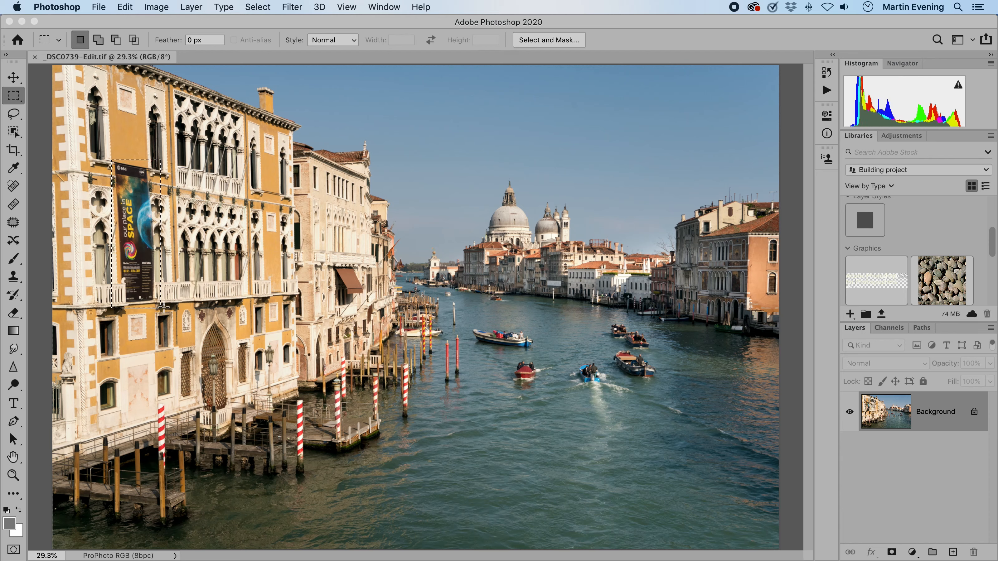
Open Content-Aware Fill on the banner selection, toggle the sampling area overlay and review what the overlay color can indicate
click(128, 8)
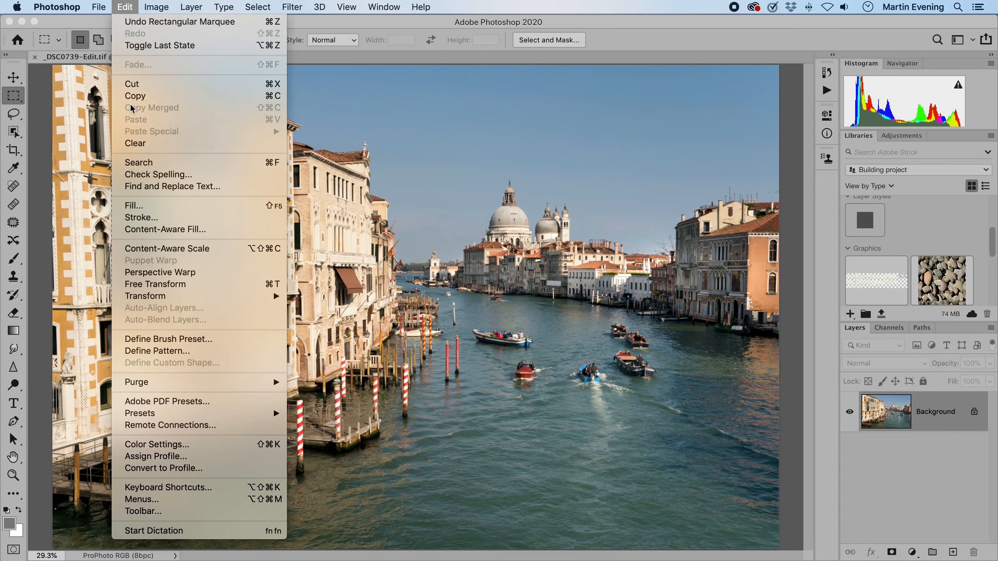
click(142, 230)
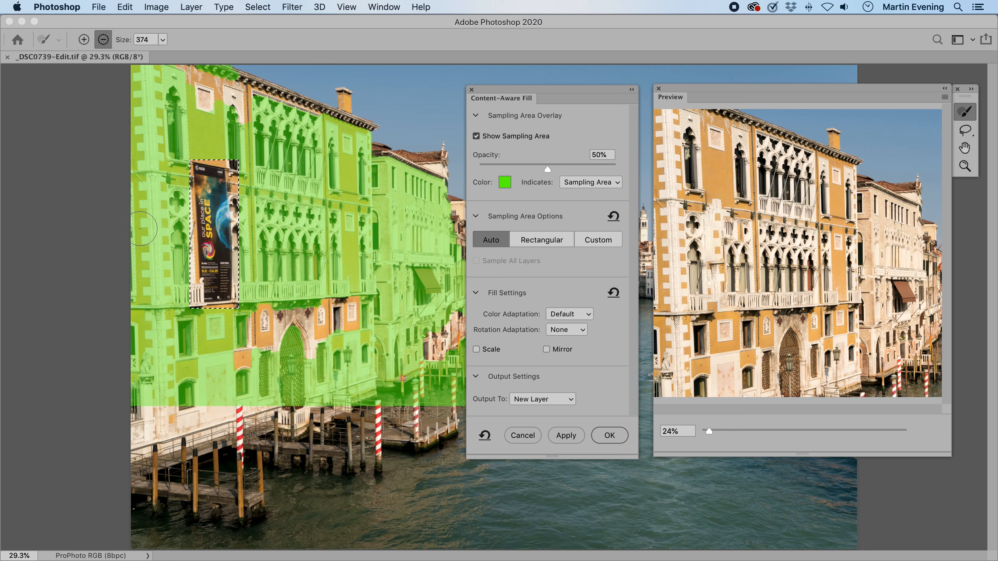
click(516, 136)
click(515, 137)
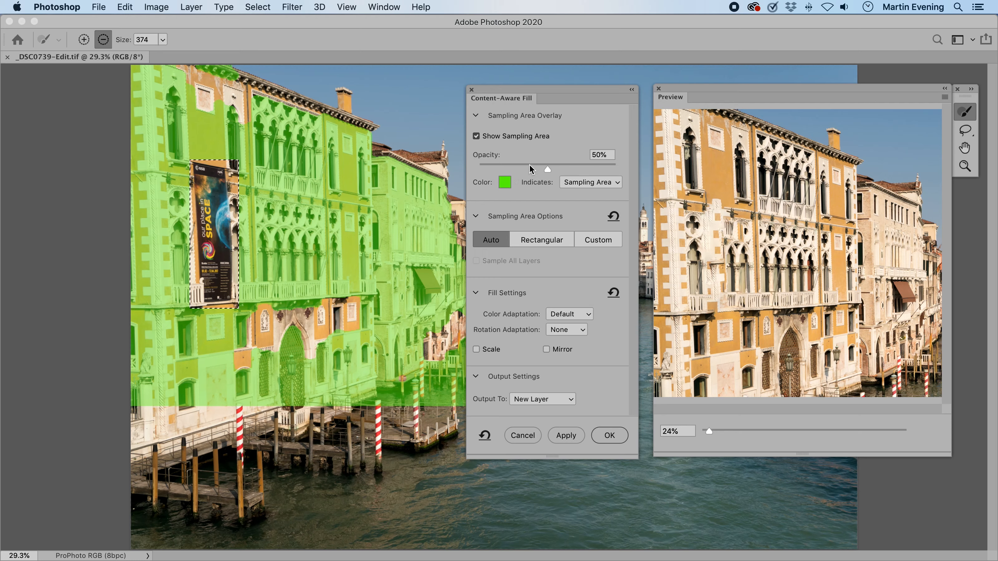
click(605, 187)
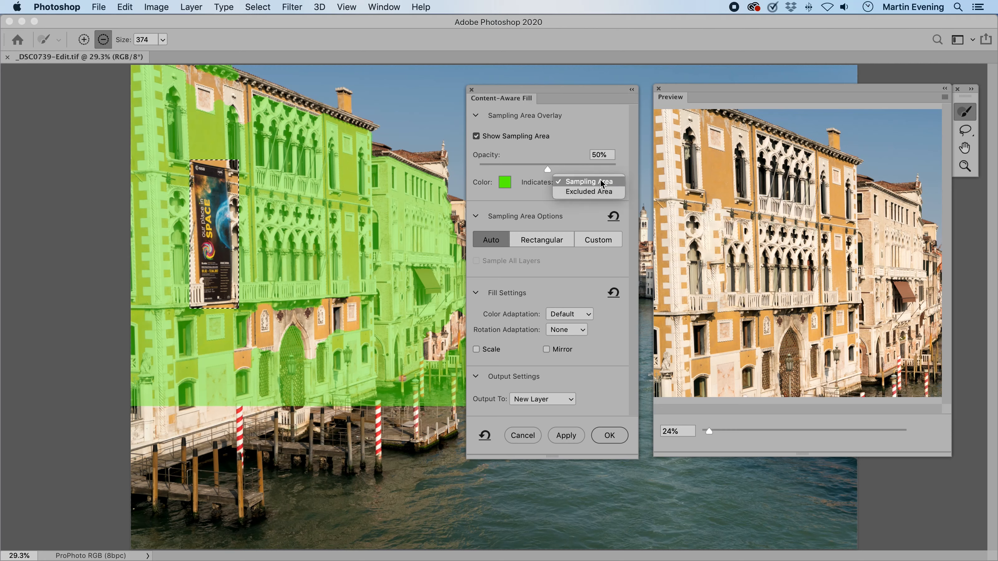
click(600, 181)
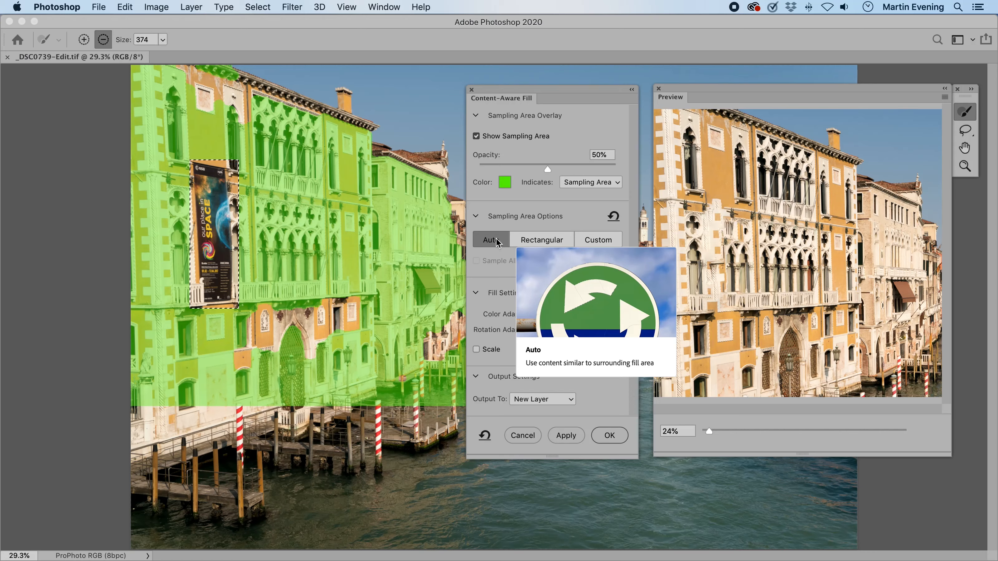
Try Rectangular and Custom sampling, painting a custom area over the arched windows beside the banner, and reset the sampling area
click(532, 242)
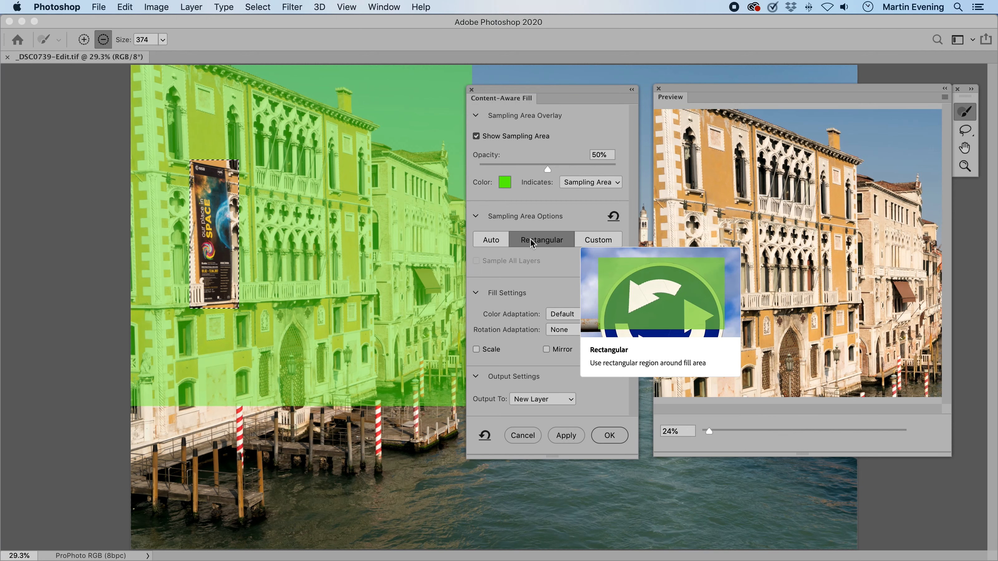
click(597, 240)
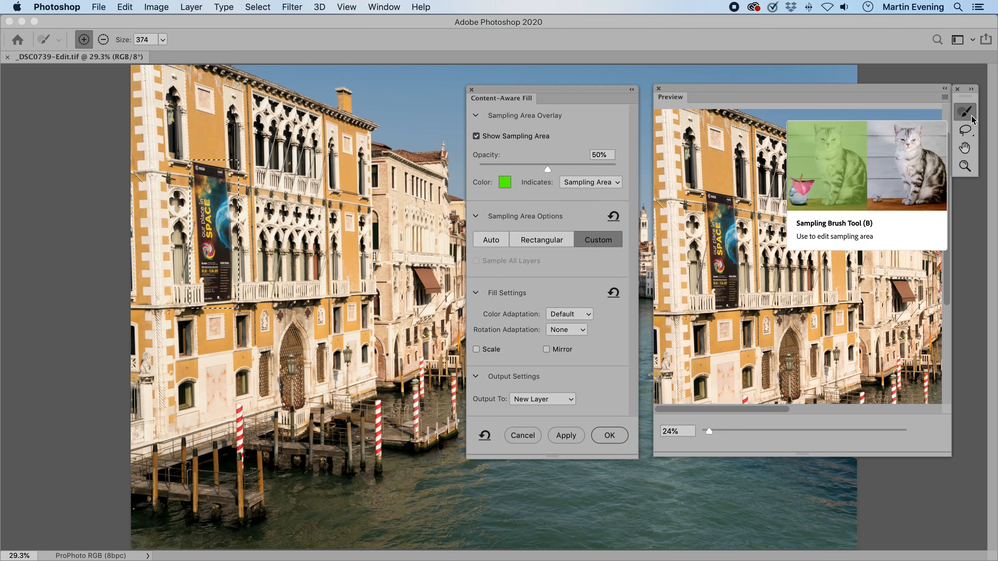
mouse_move(278, 189)
mouse_down()
mouse_move(277, 234)
mouse_move(289, 175)
mouse_move(292, 233)
mouse_move(303, 196)
mouse_move(310, 227)
mouse_move(316, 183)
mouse_move(354, 206)
mouse_move(351, 229)
mouse_move(357, 208)
mouse_up()
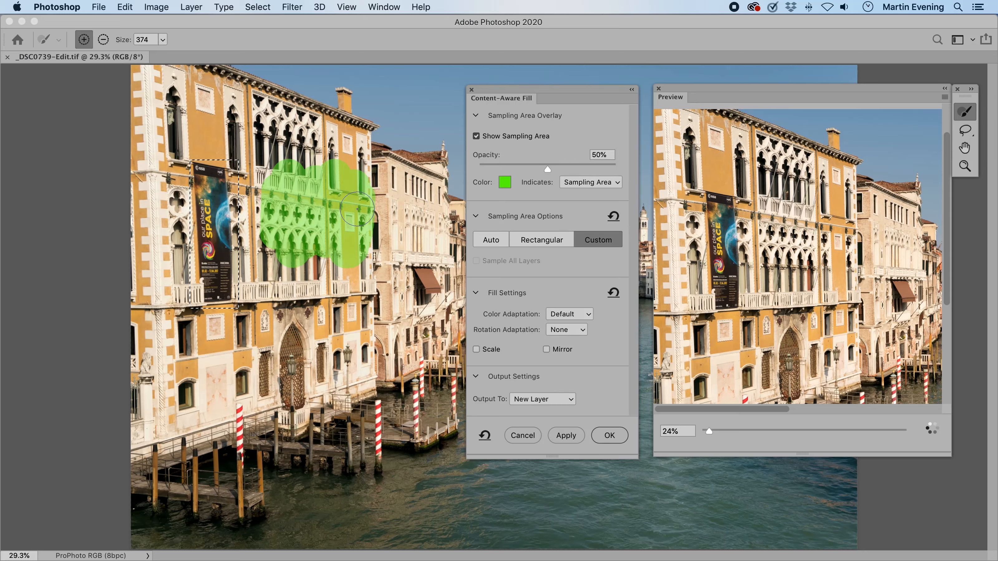
mouse_move(321, 270)
mouse_down()
mouse_move(320, 278)
mouse_move(263, 271)
mouse_up()
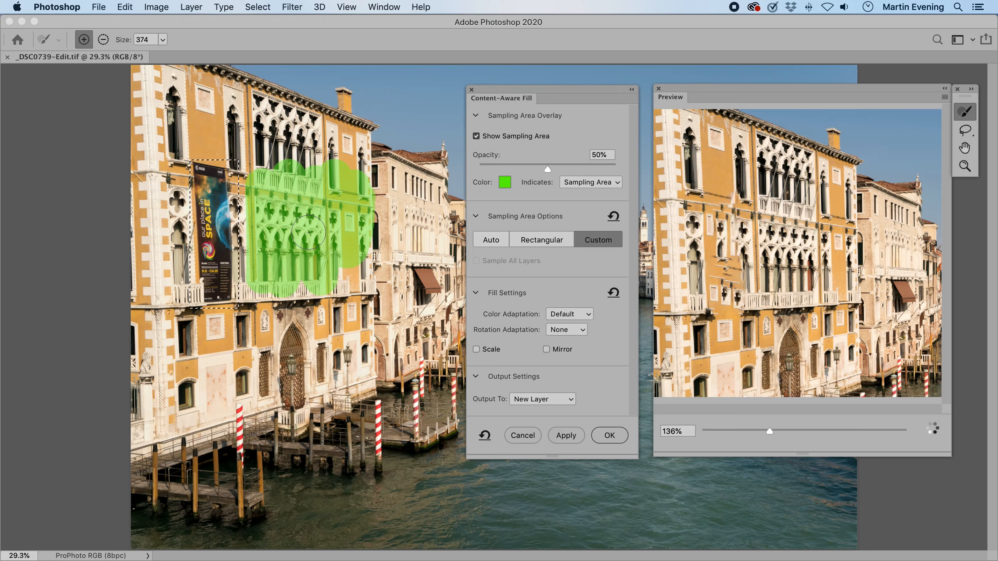
click(614, 217)
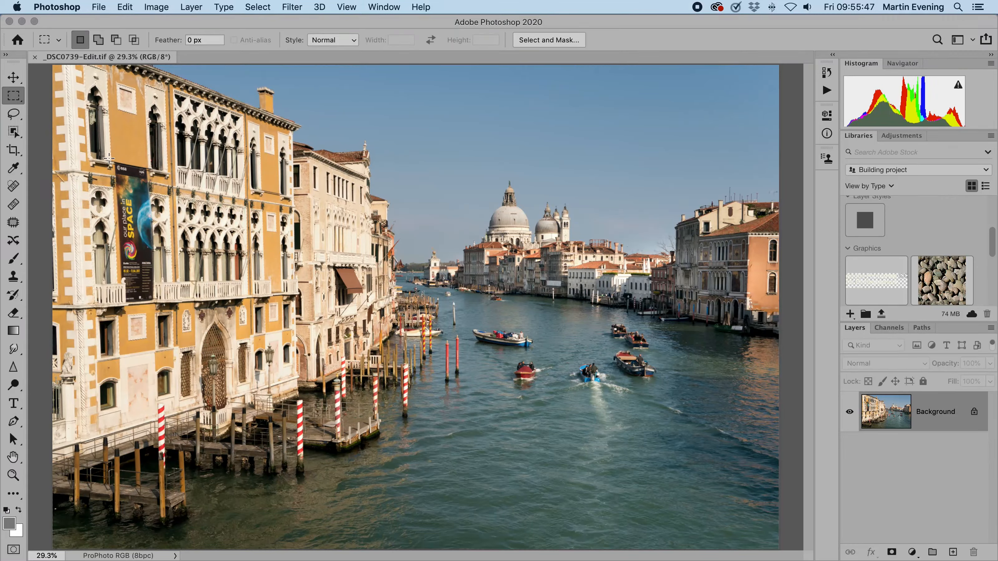
Make a rectangular marquee selection around the banner and subtract a thin strip along its right edge
drag(109, 159, 161, 306)
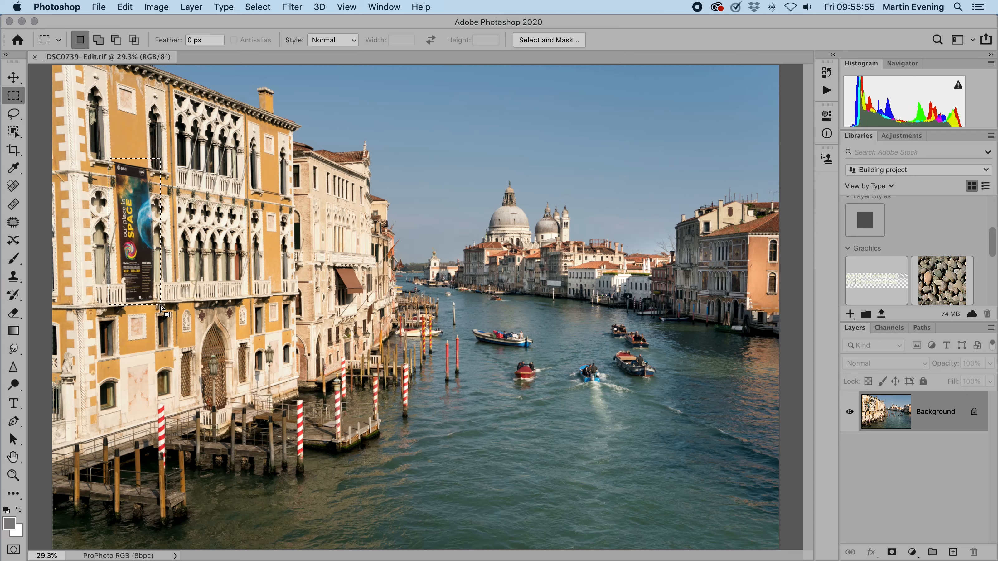
key(alt)
drag(170, 138, 157, 320)
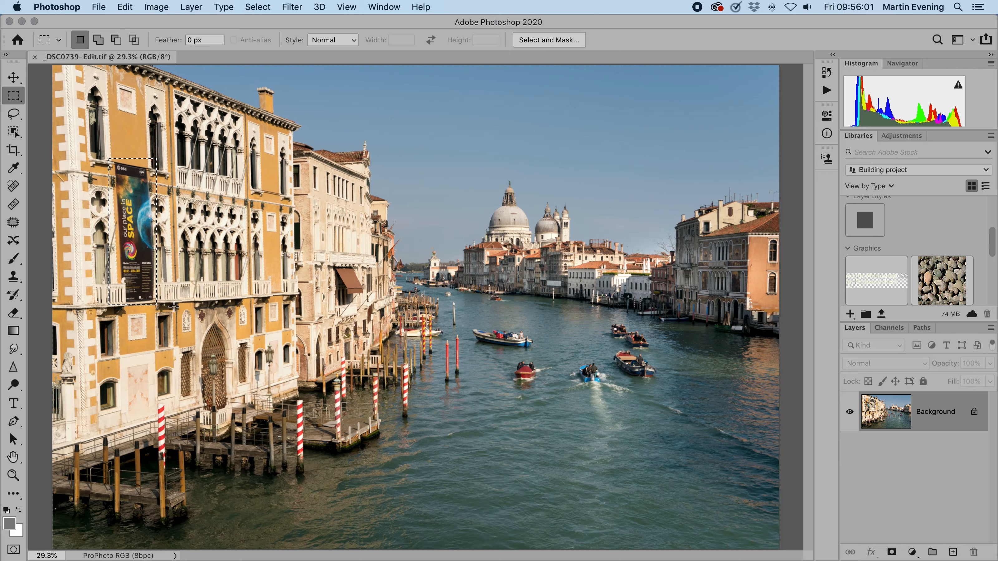
Open Content-Aware Fill on the banner selection and try Rectangular sampling, shifting the settings panel aside to uncover more of the image
click(125, 6)
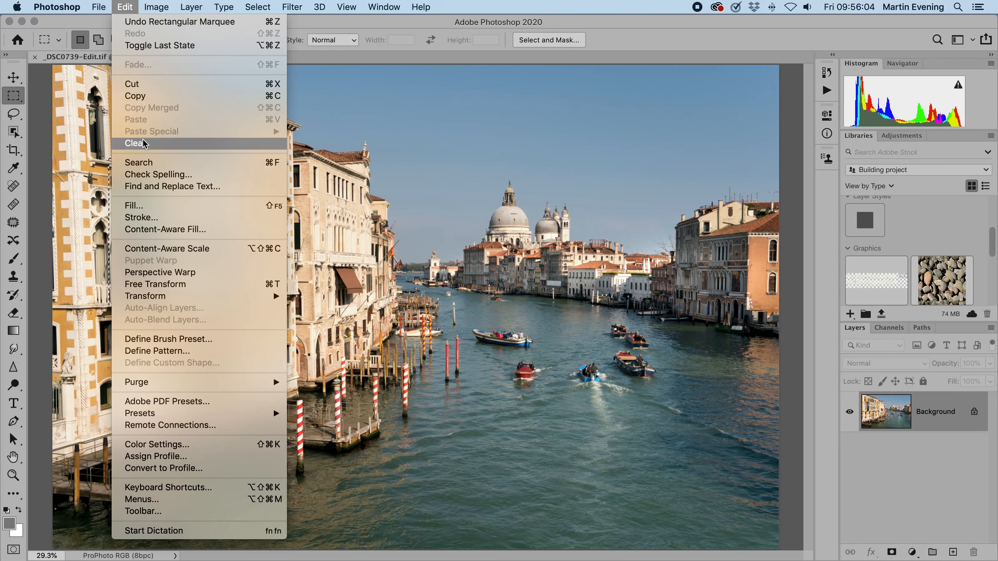
click(149, 229)
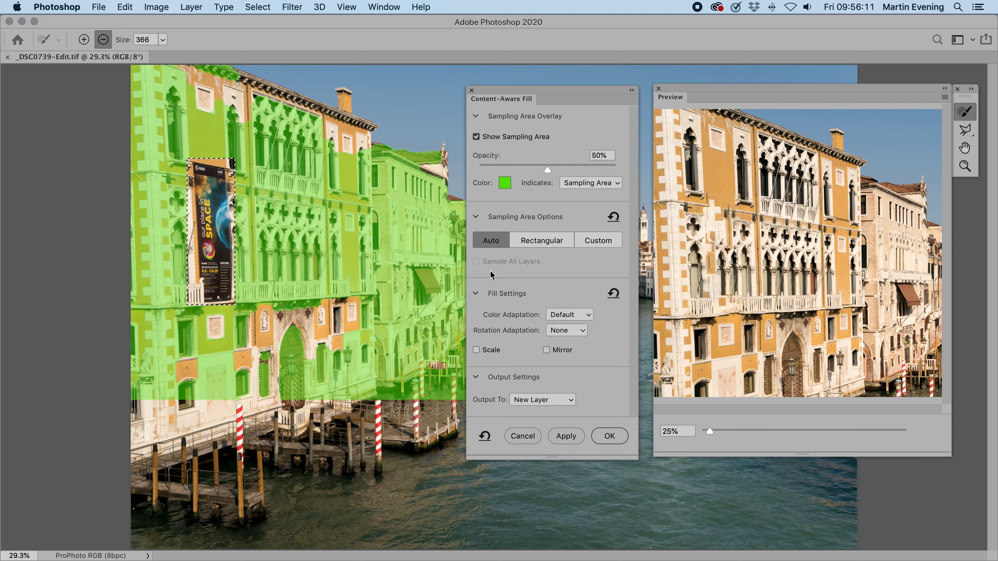
click(545, 242)
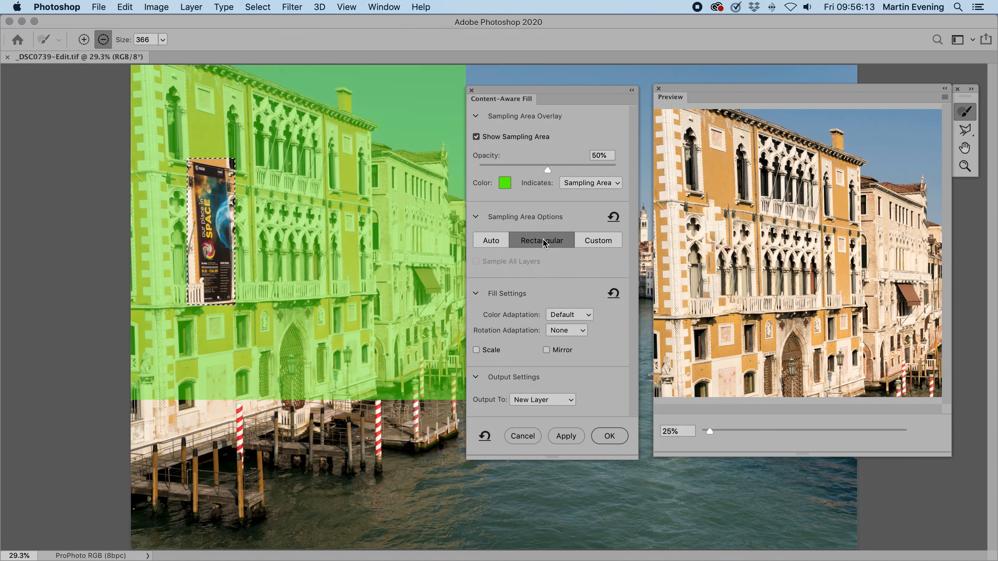
drag(508, 93, 538, 92)
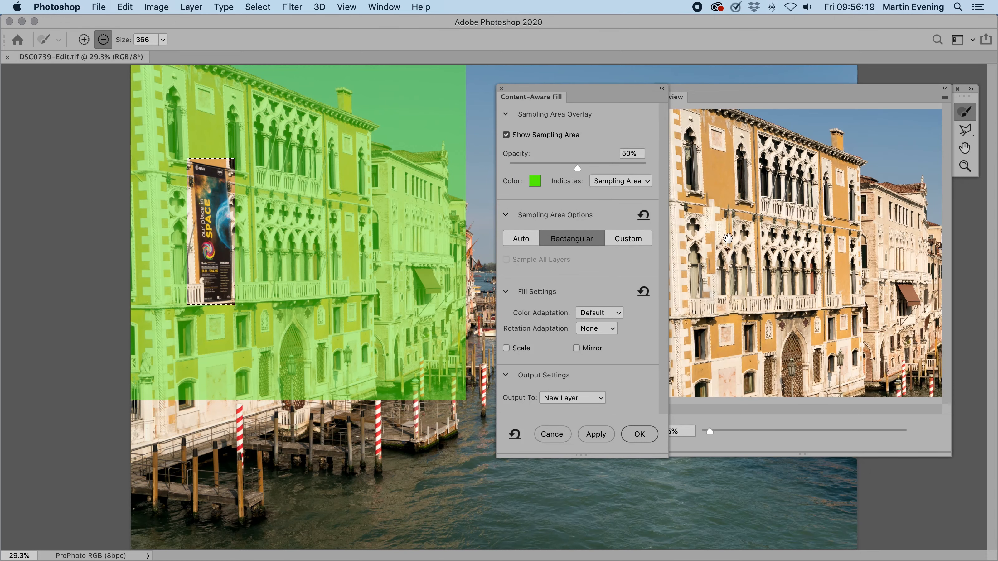
Use Auto sampling, set Color Adaptation to None and enable Scale for the fill
click(519, 235)
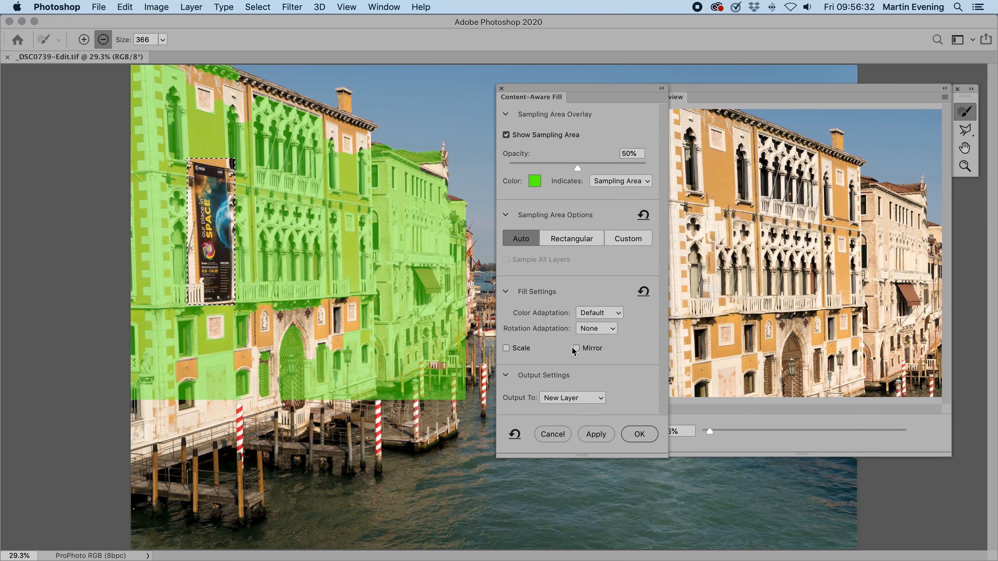
click(600, 314)
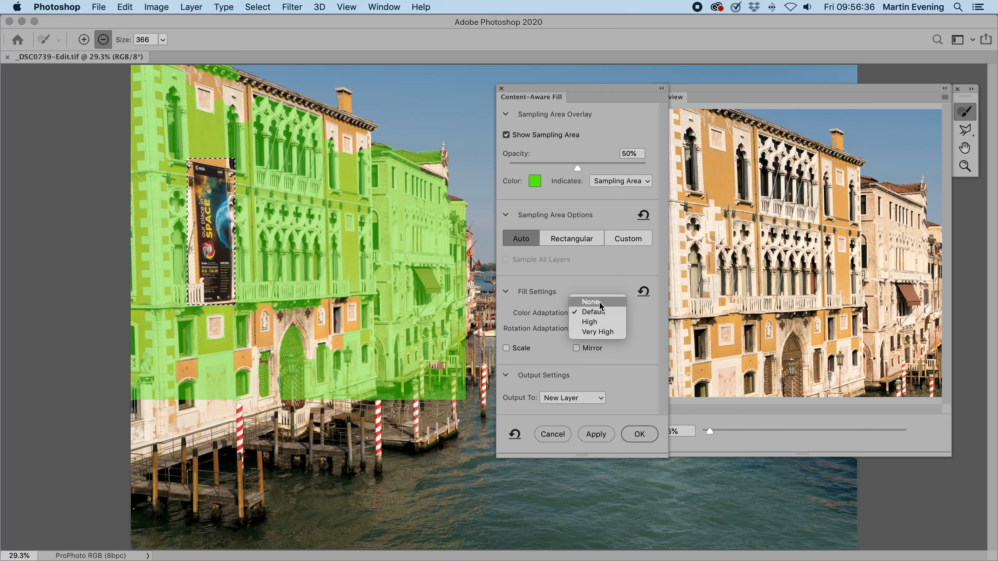
click(599, 301)
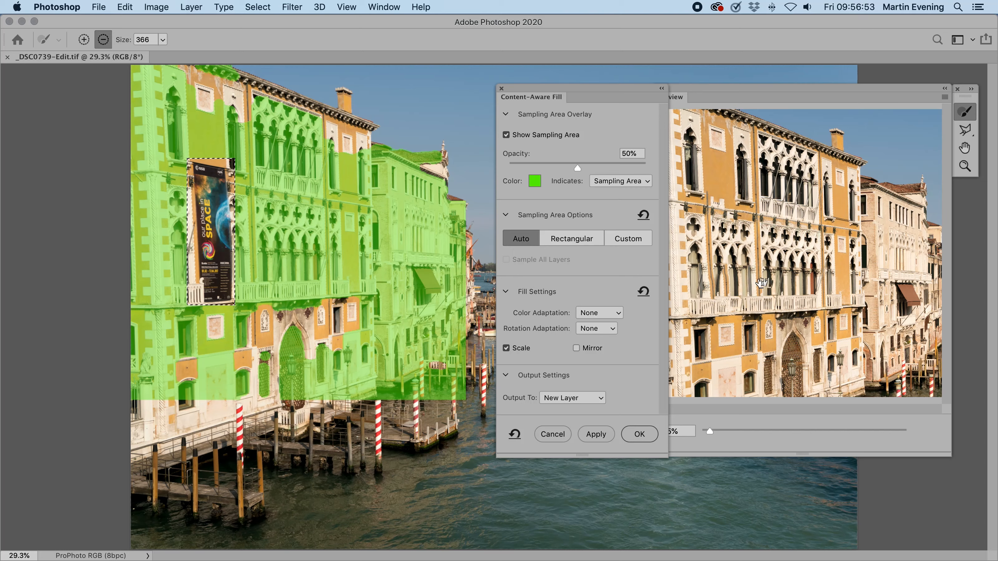
Subtract the excess along the banner's left side and upper-right corner from the selection using the Polygonal Lasso
click(964, 129)
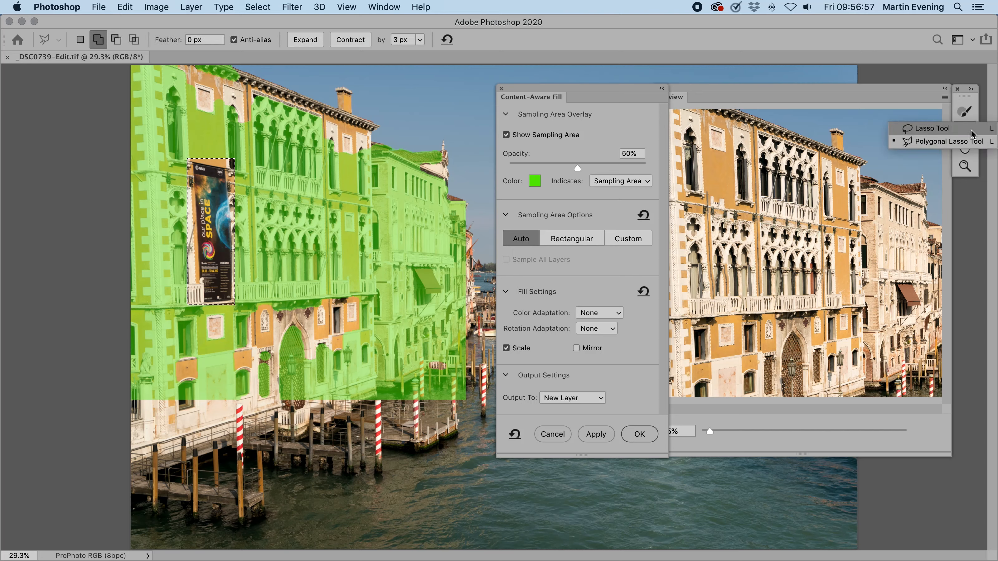
click(939, 144)
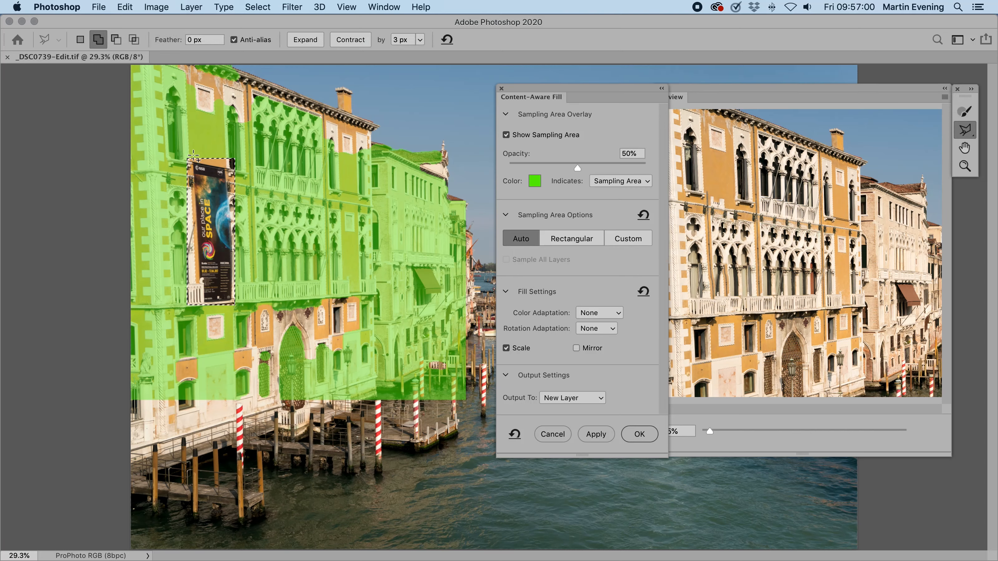
key(alt)
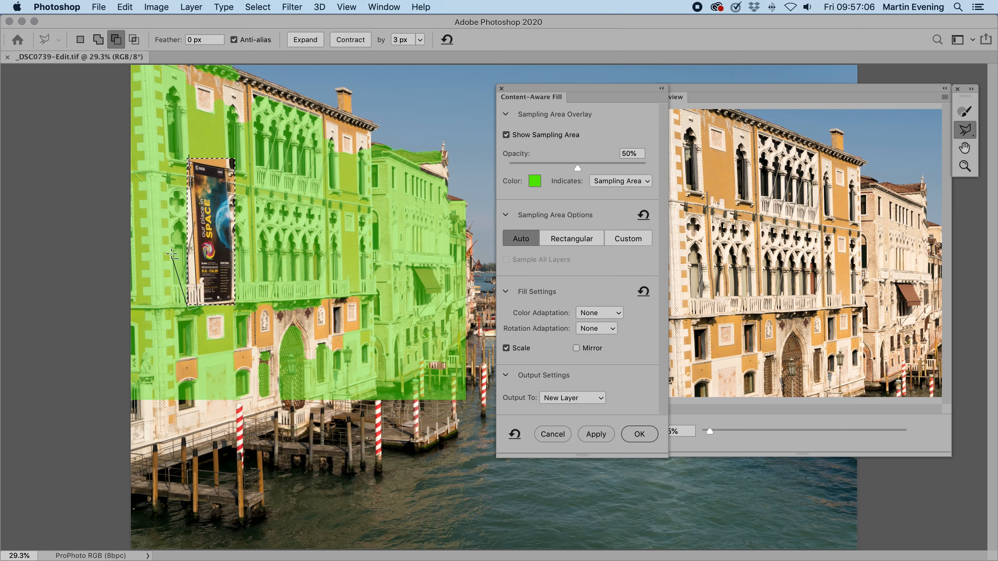
click(188, 155)
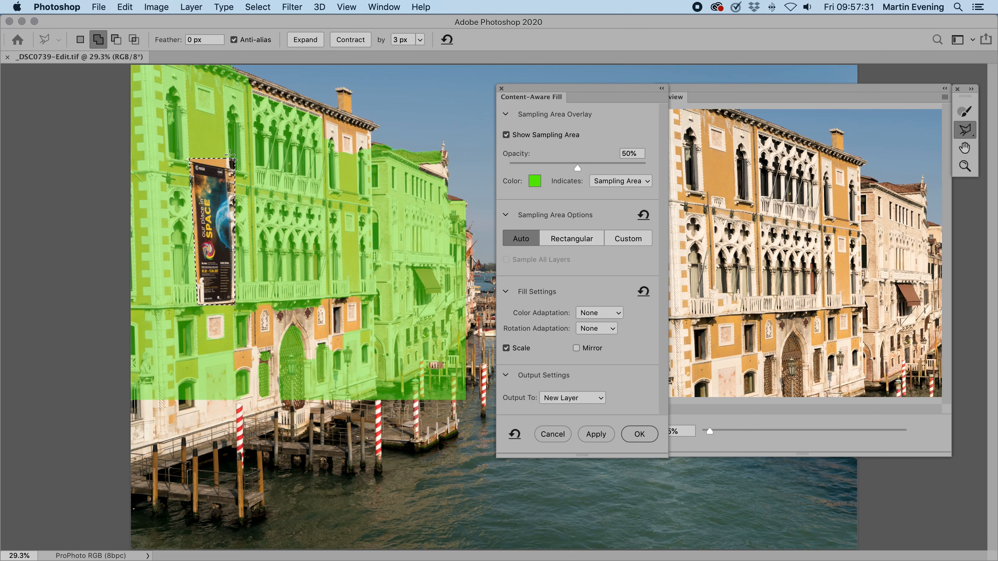
key(alt)
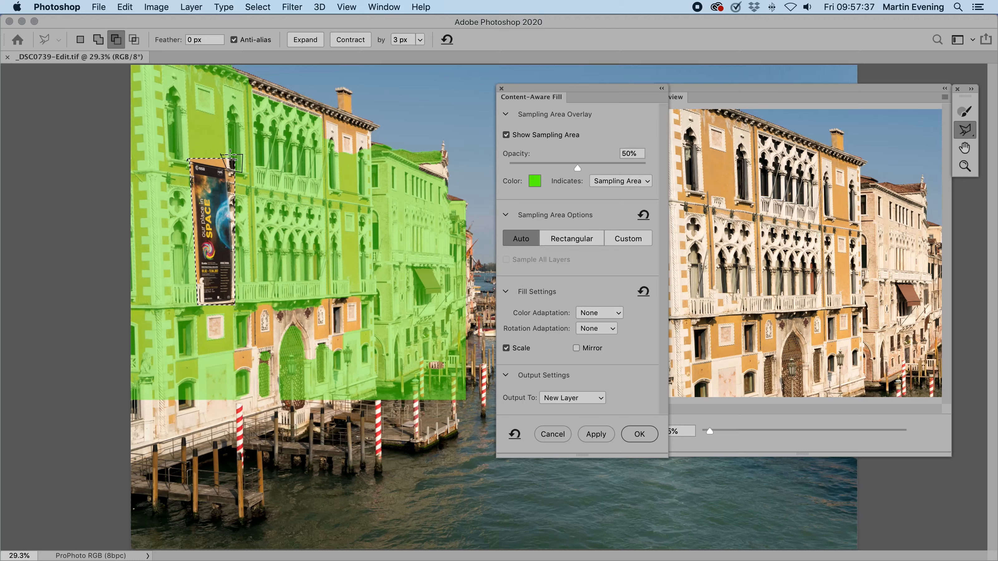
drag(231, 156, 233, 158)
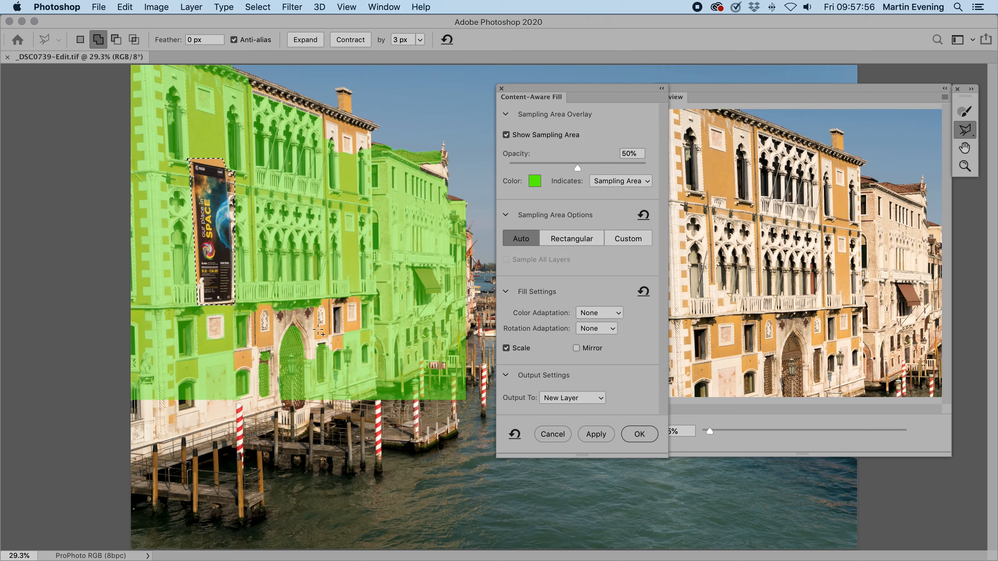
Erase the neighbouring cream building from the sampling area with the Sampling Brush in subtract mode
click(966, 112)
drag(387, 151, 394, 247)
mouse_move(393, 190)
mouse_down()
mouse_move(398, 414)
mouse_move(409, 399)
mouse_move(454, 392)
mouse_move(468, 306)
mouse_move(458, 179)
mouse_move(444, 151)
mouse_move(433, 163)
mouse_move(411, 155)
mouse_move(416, 405)
mouse_up()
drag(430, 179, 432, 240)
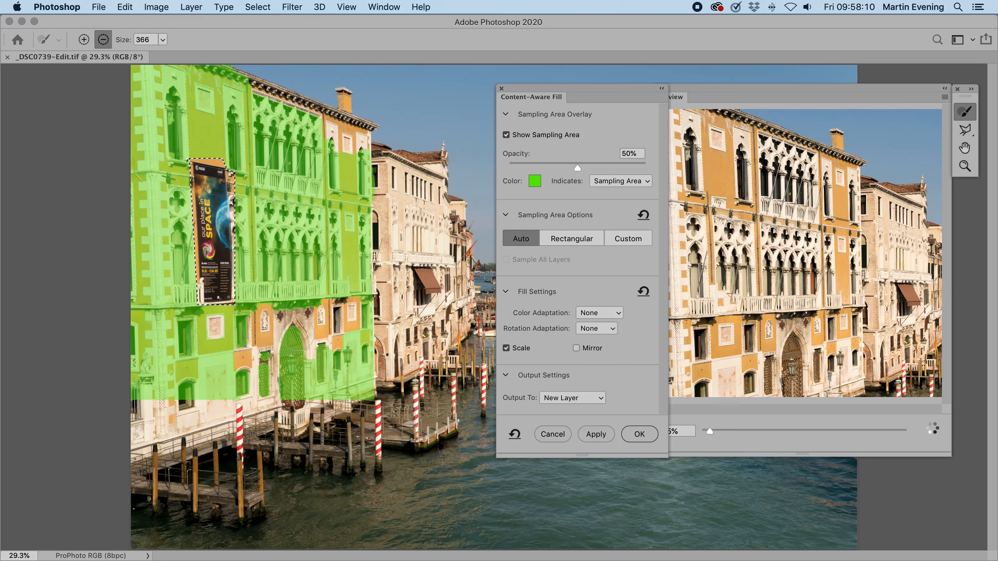
Erase the arched doorway area and the stonework along the facade's left edge from the sampling area
drag(295, 332, 297, 401)
drag(263, 357, 276, 398)
mouse_move(324, 352)
mouse_down()
mouse_move(332, 439)
mouse_move(354, 337)
mouse_move(362, 381)
mouse_move(370, 343)
mouse_move(364, 366)
mouse_up()
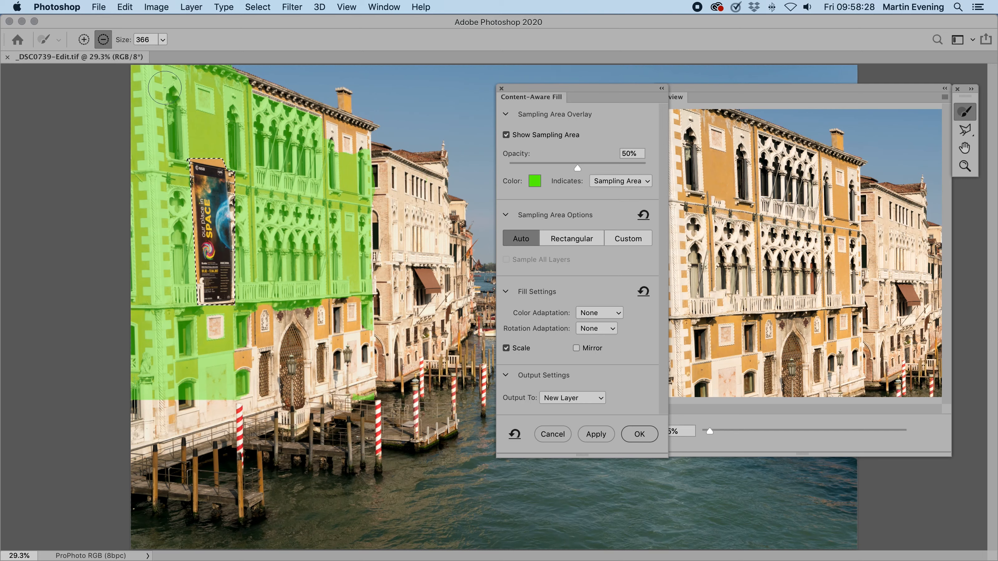
mouse_move(142, 69)
mouse_down()
mouse_move(141, 244)
mouse_move(161, 412)
mouse_up()
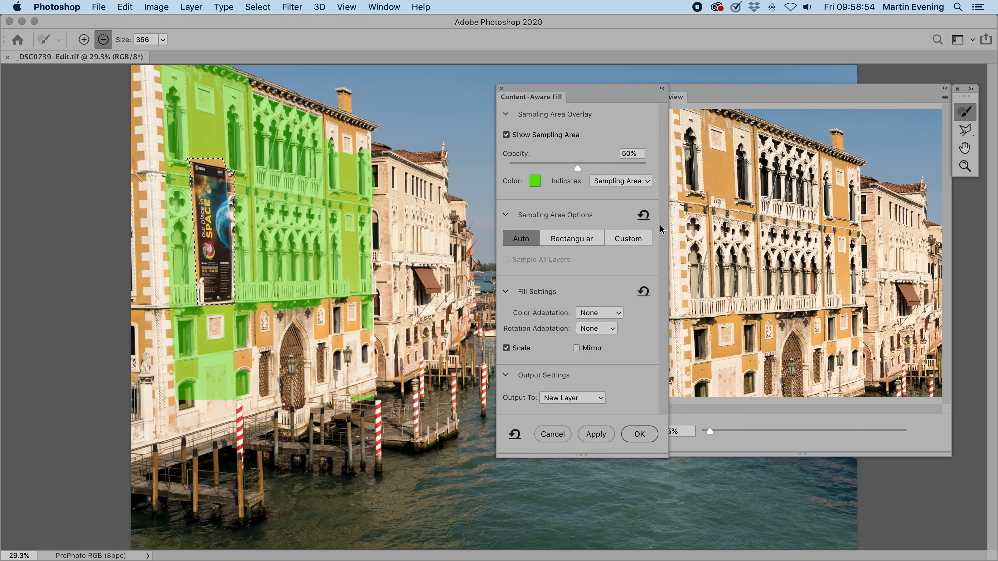
Apply the fill to a new layer, accept Content-Aware Fill and deselect the banner area
click(595, 434)
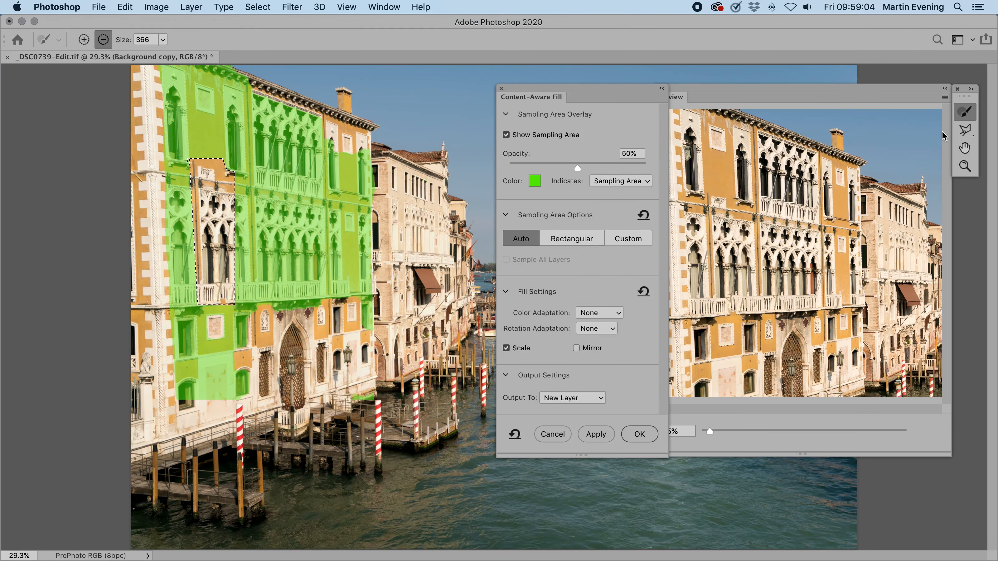
click(966, 131)
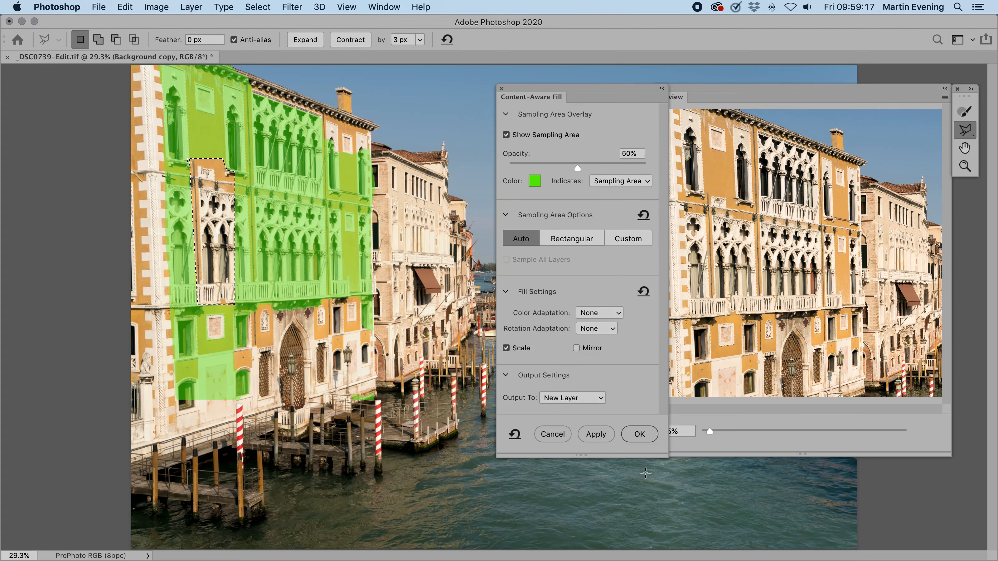
click(647, 435)
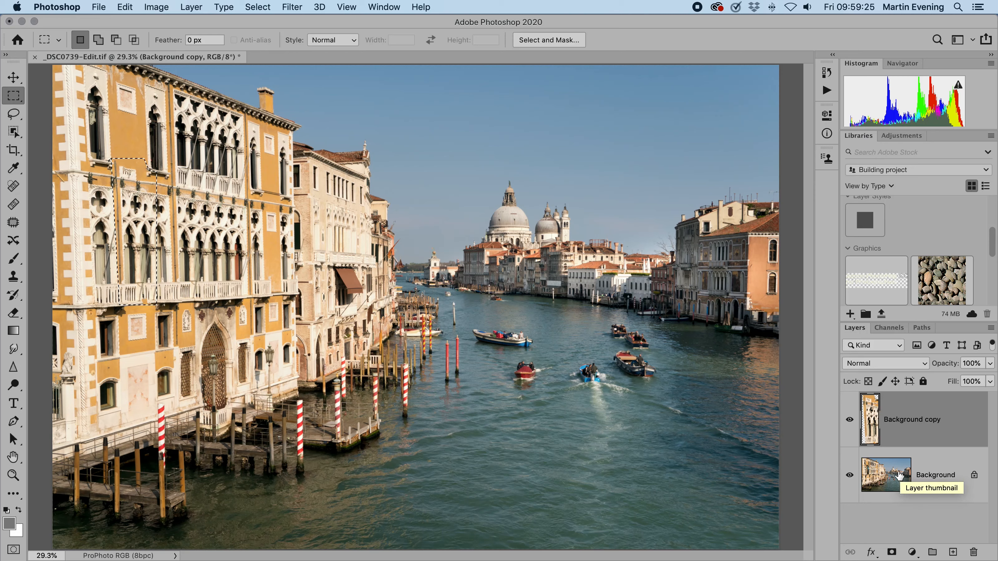
key(super+d)
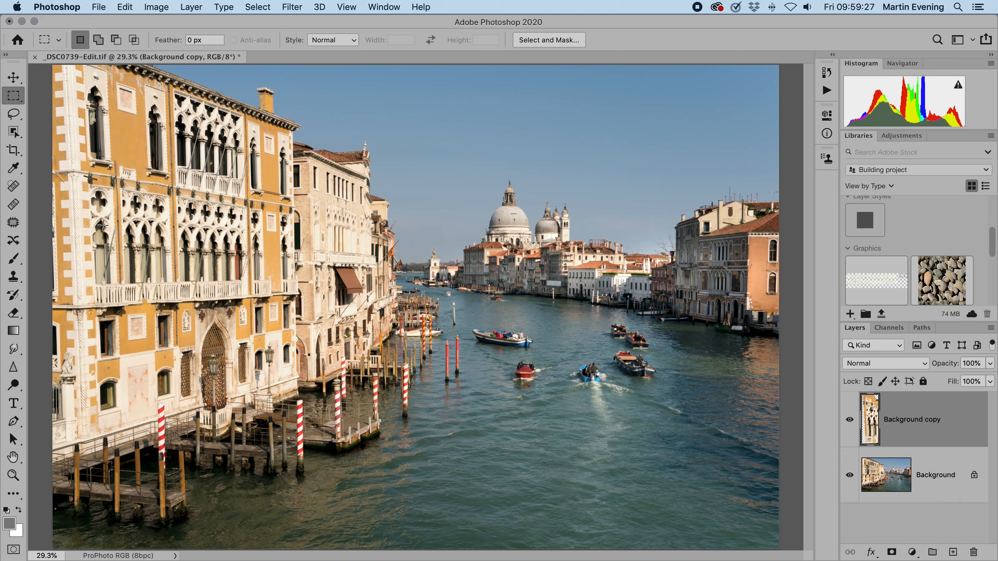